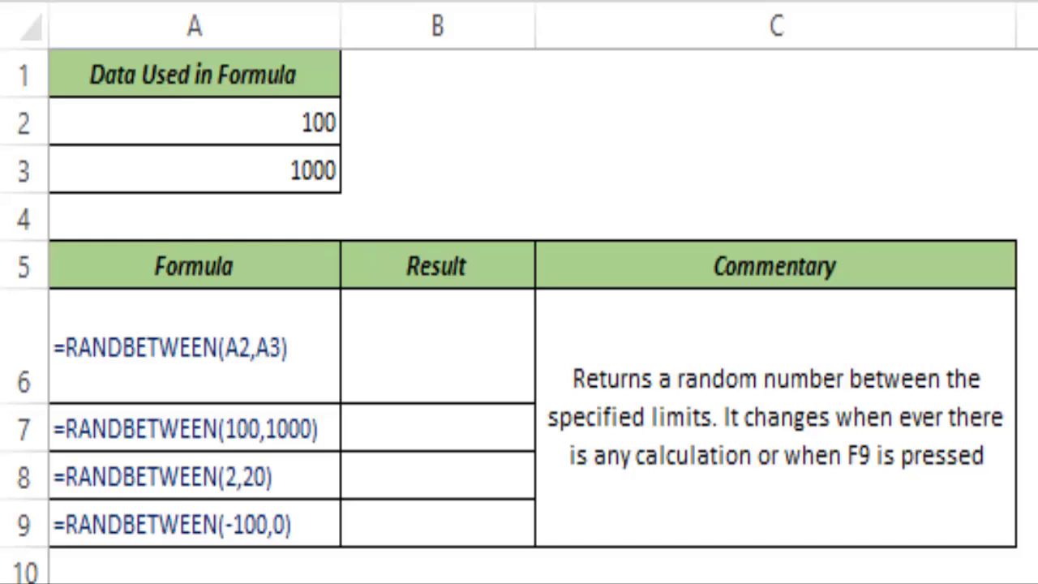
- Enter =RANDBETWEEN(A2,A3) in B6 so it returns a random number, currently 955
click(386, 351)
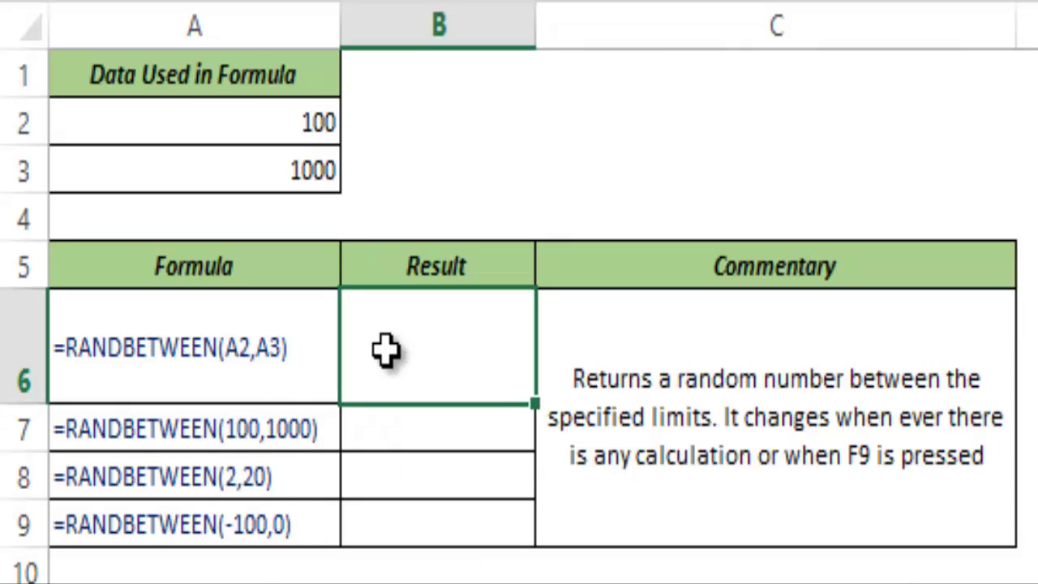
double_click(386, 350)
text(=ra)
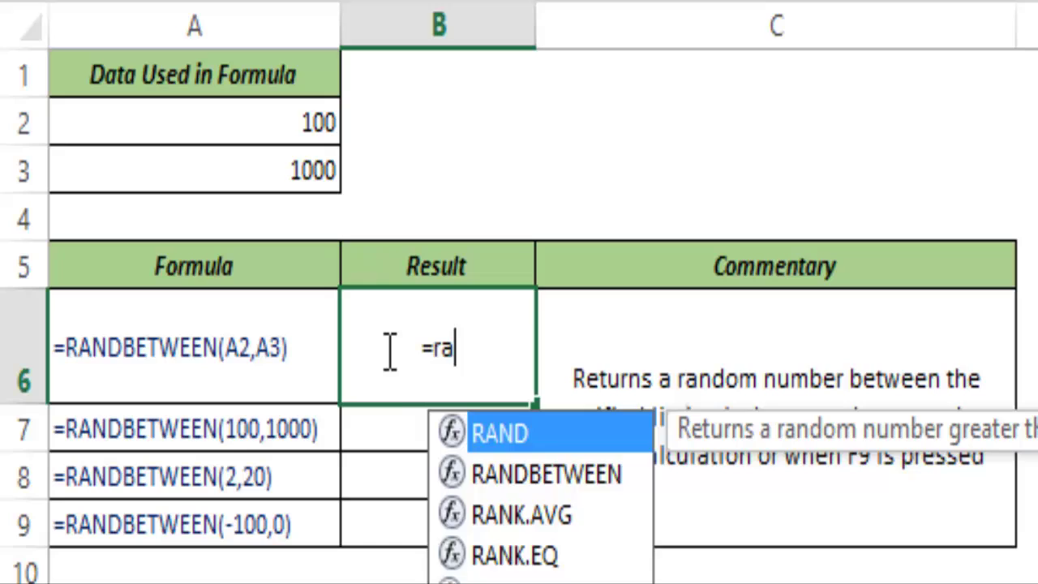
text(ndbe)
key(Tab)
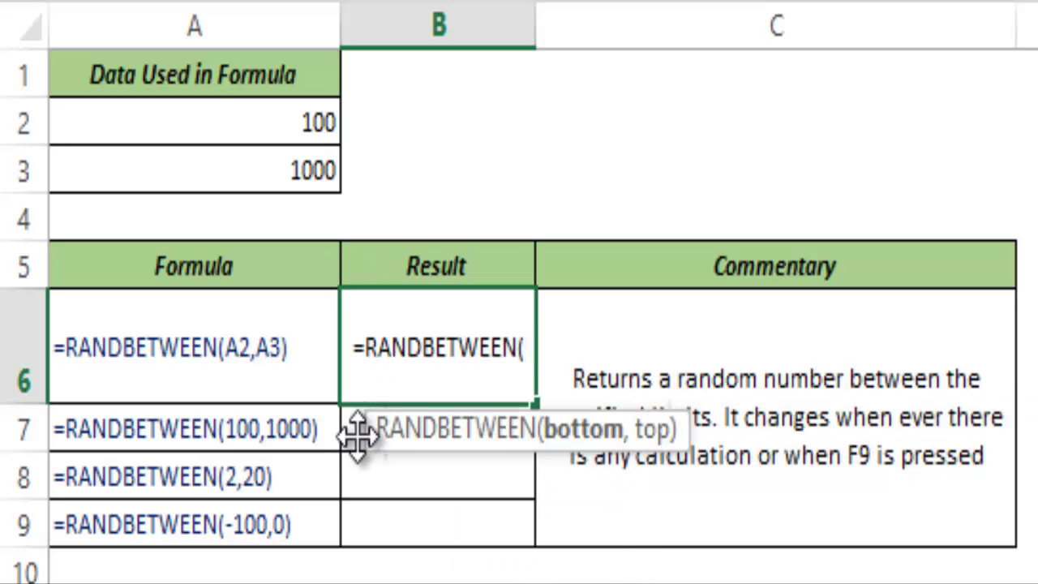
drag(354, 440, 245, 440)
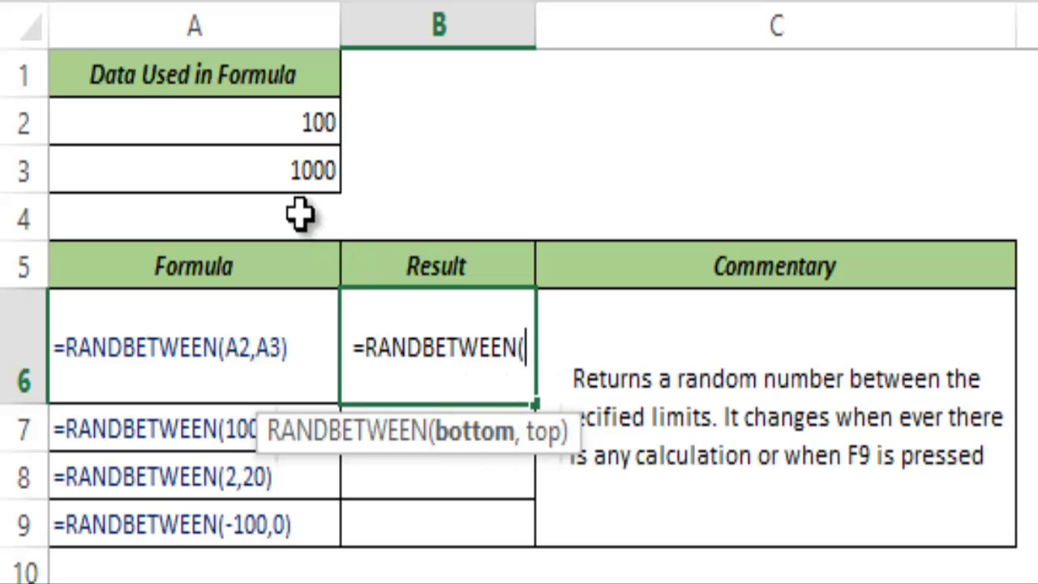
click(261, 127)
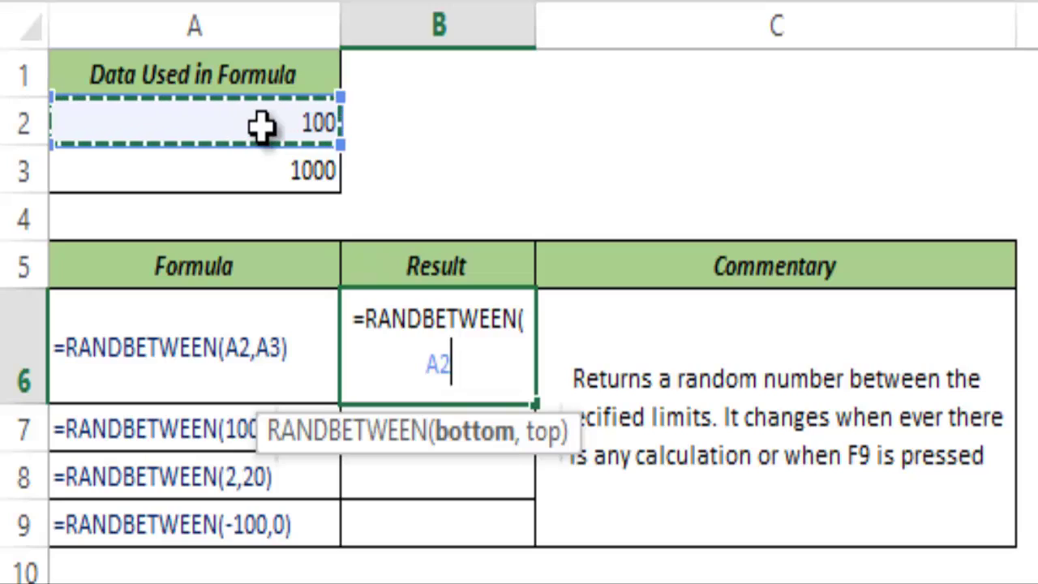
text(,)
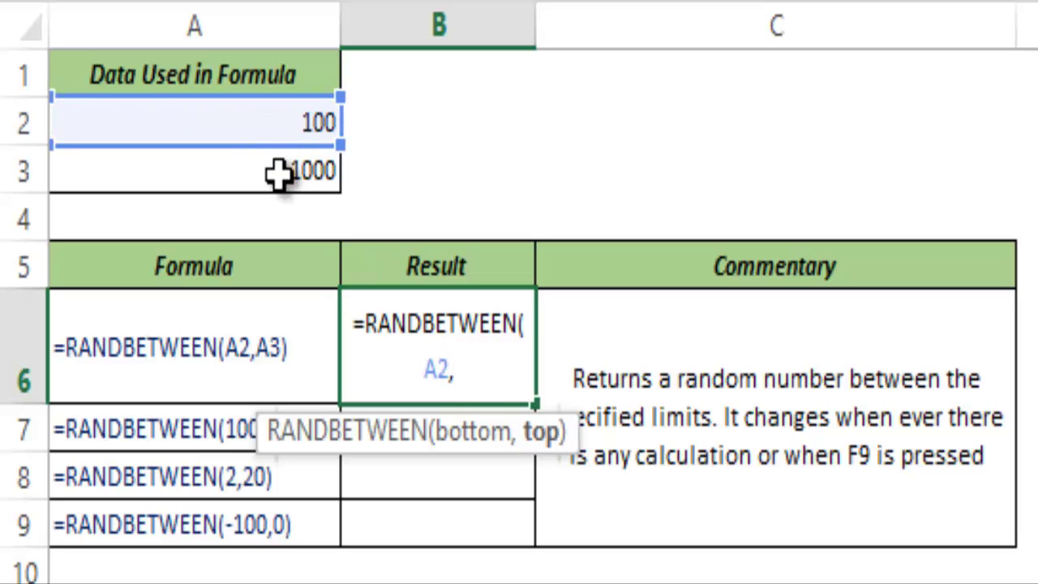
click(278, 173)
text())
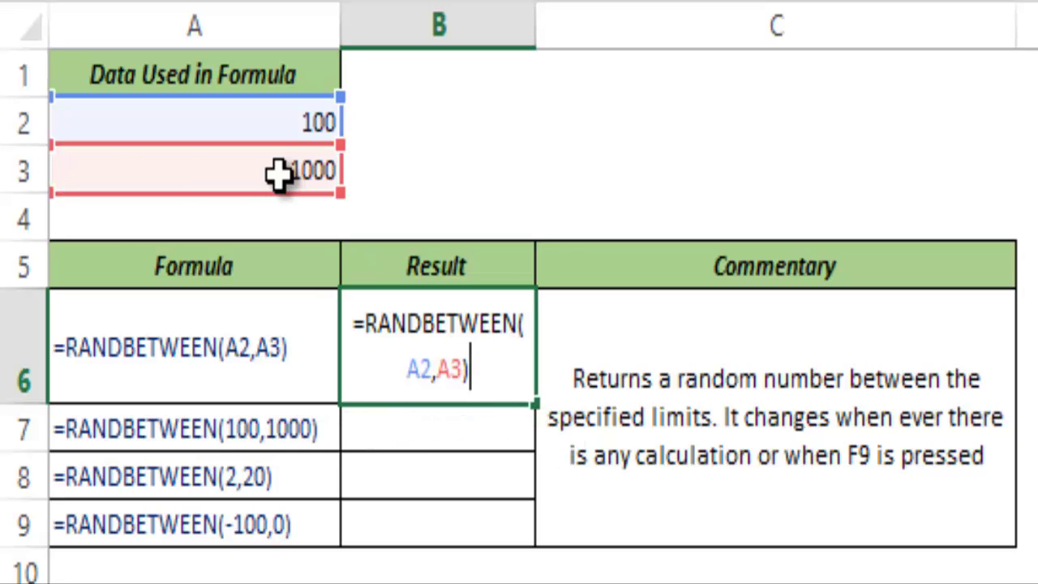
key(Return)
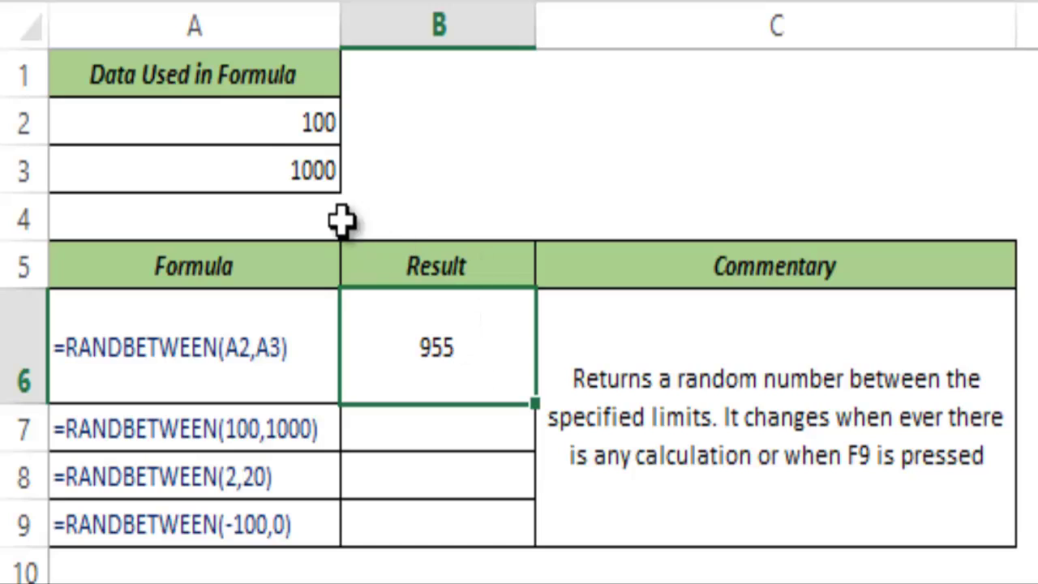
- Recalculate the sheet twice with F9 so B6 draws new random values, ending at 561
drag(283, 125, 284, 162)
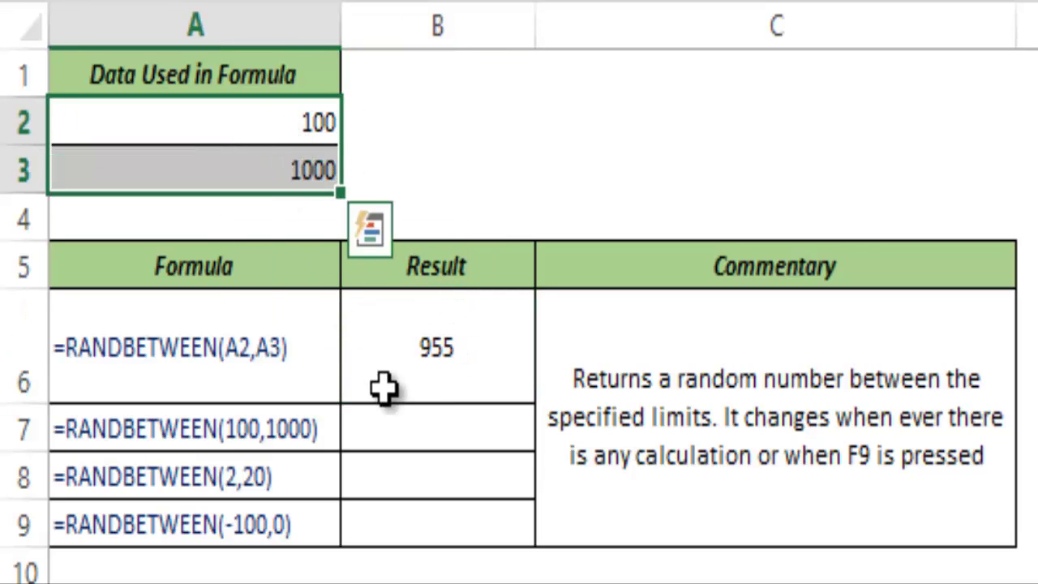
click(398, 352)
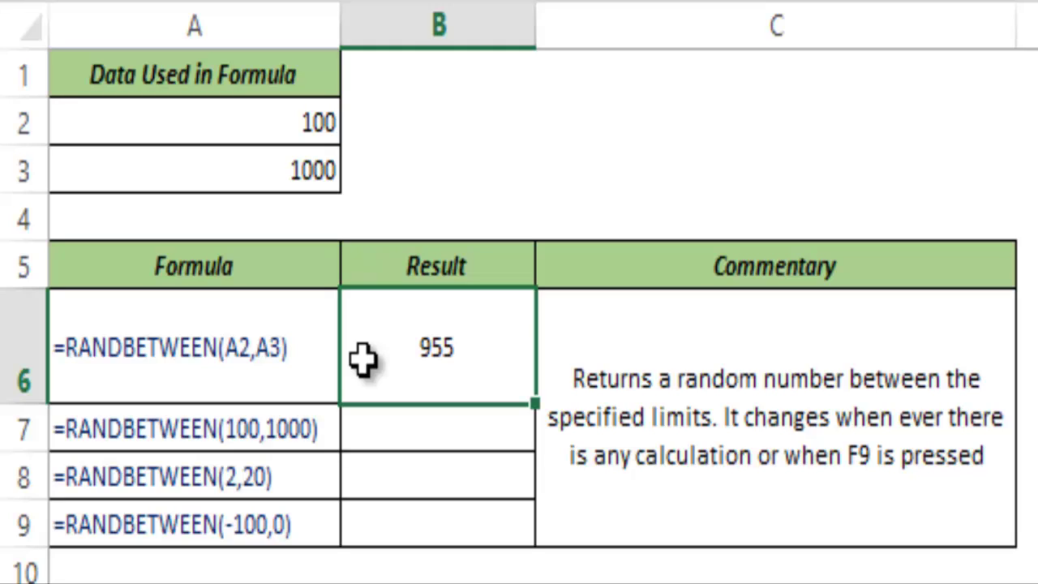
key(F9)
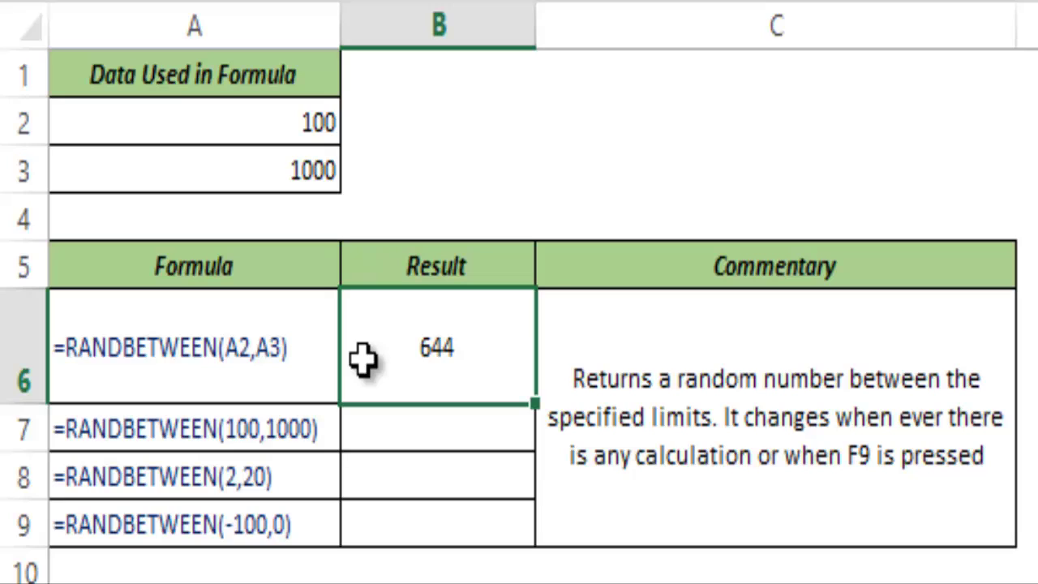
key(F9)
key(F9)
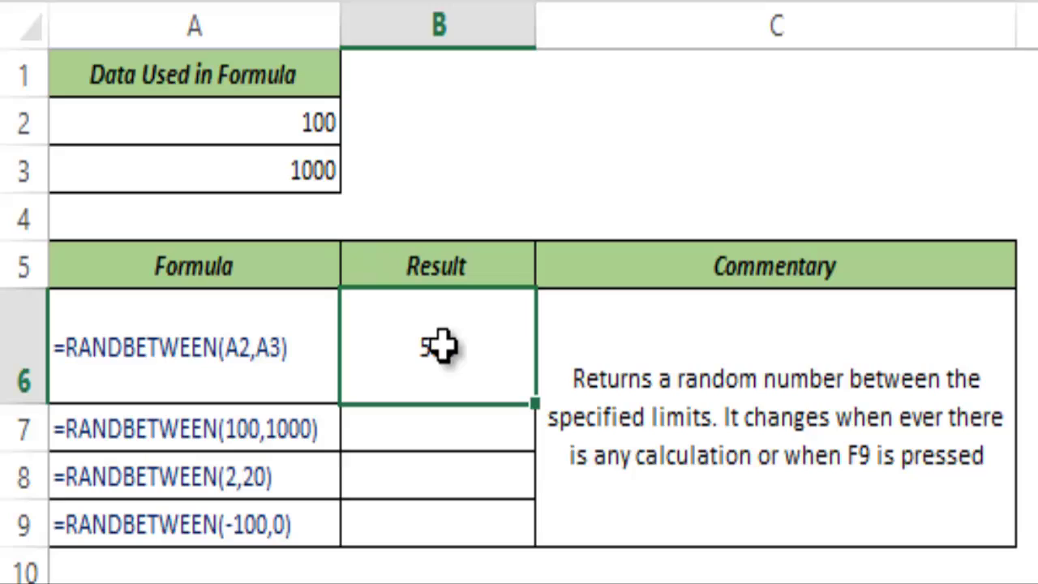
- Enter =RANDBETWEEN(100,1000) in B7, which returns 936
click(438, 419)
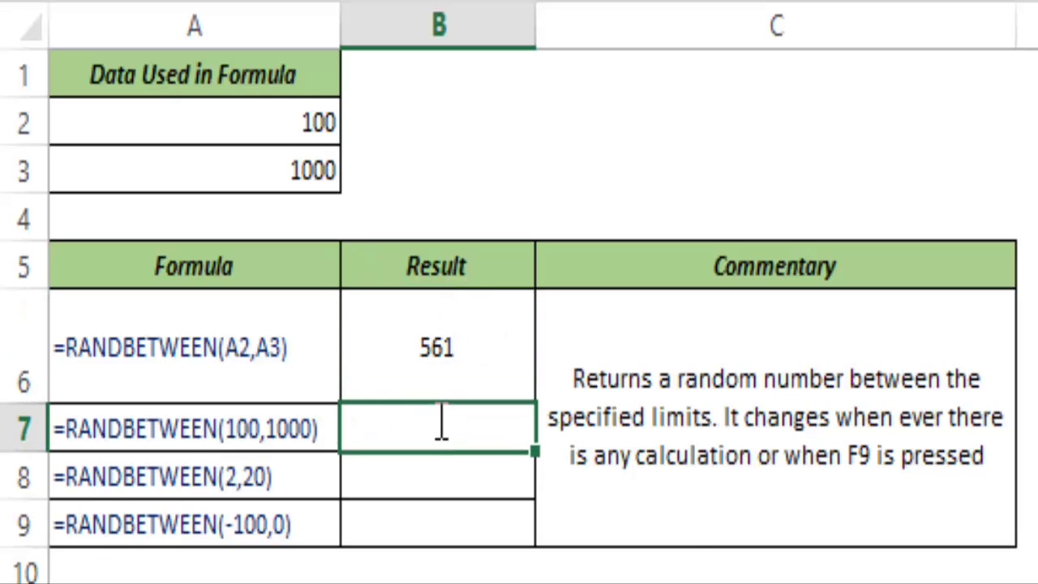
text(=rand)
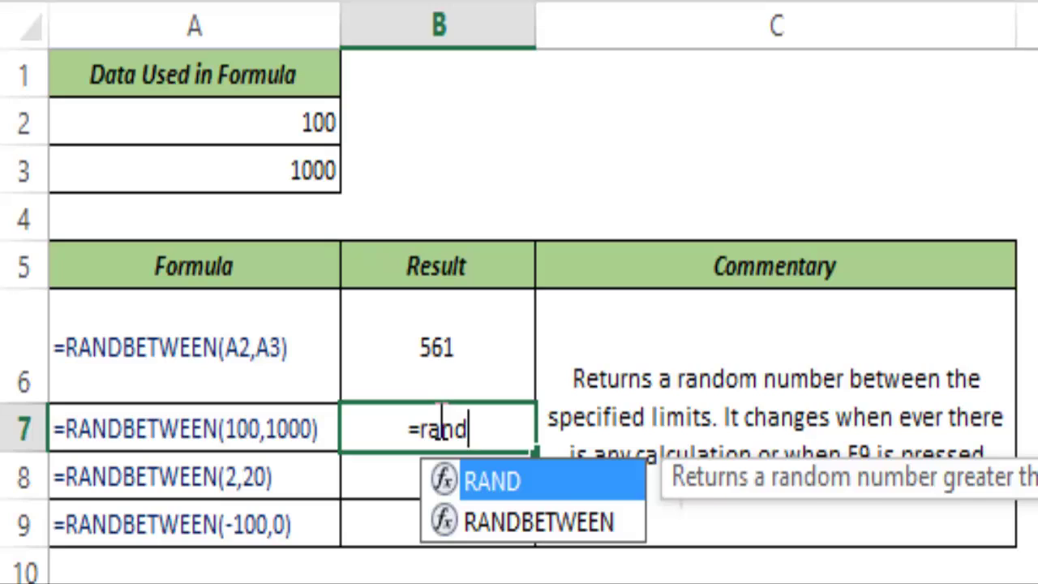
key(Down)
key(Tab)
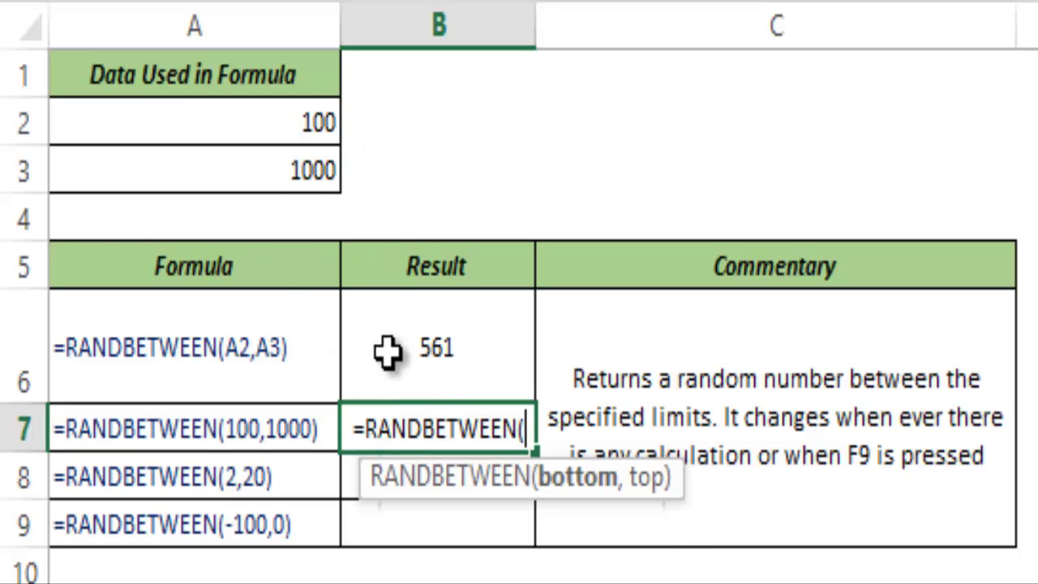
text(100,1)
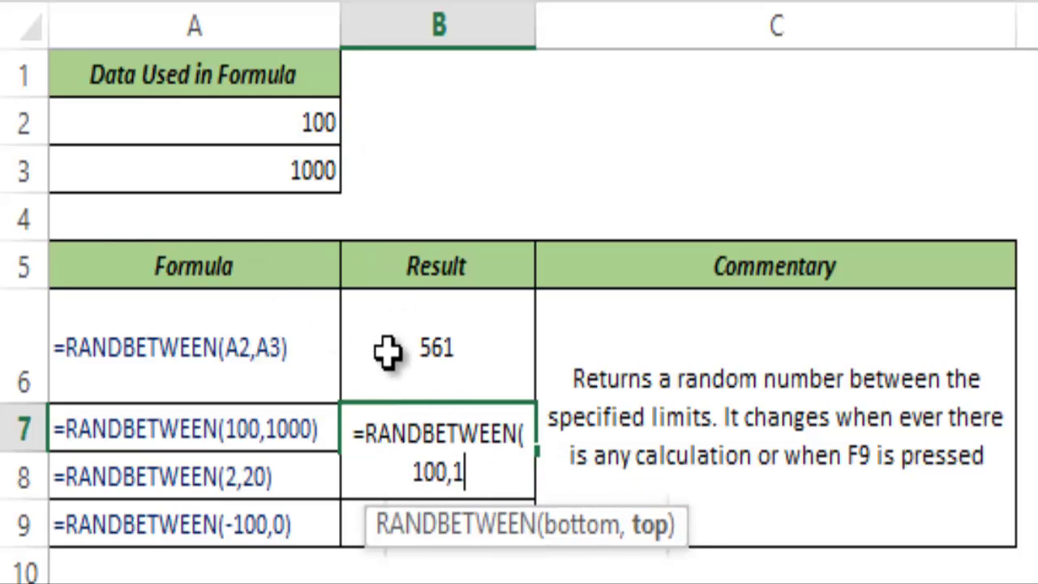
text(000))
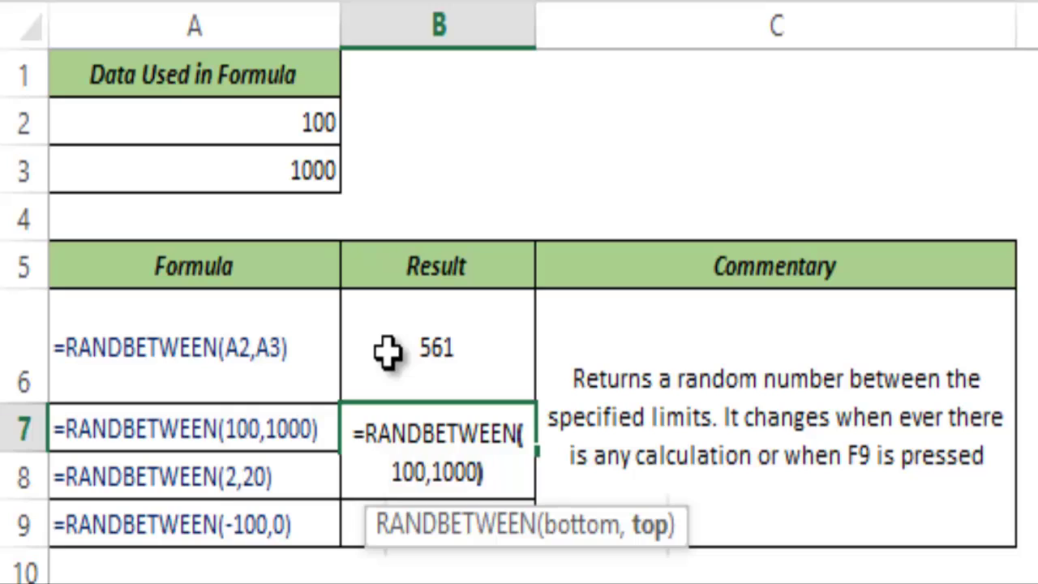
key(ctrl+Return)
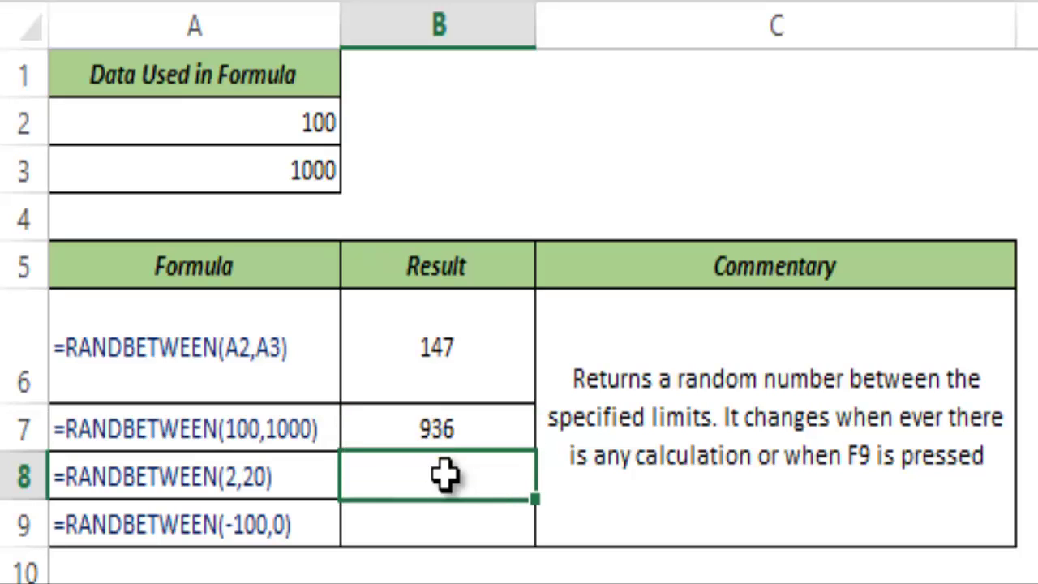
- Enter =RANDBETWEEN(2,20) in B8, which returns 12
text(=rand)
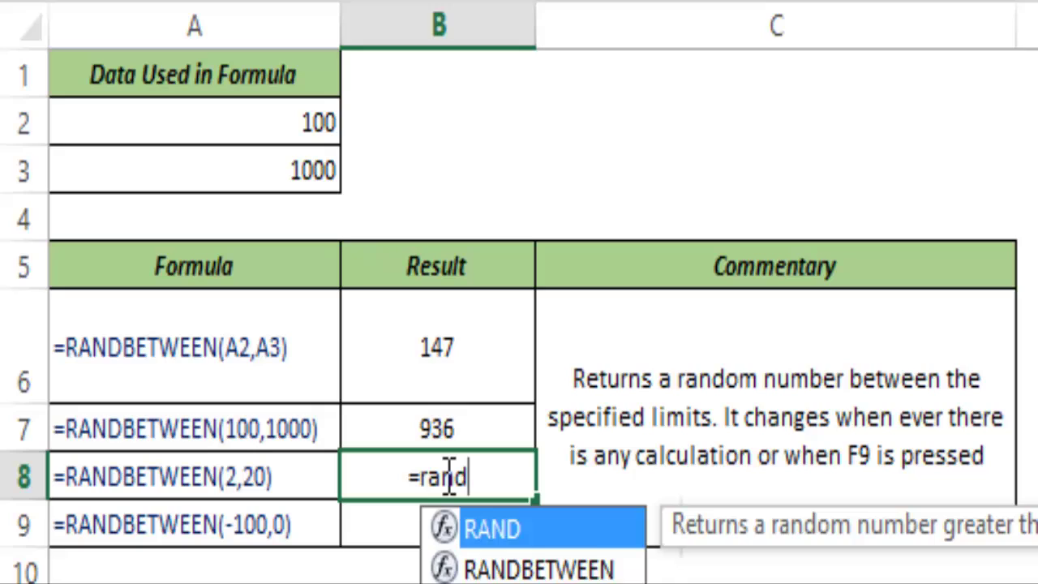
text(be)
key(Tab)
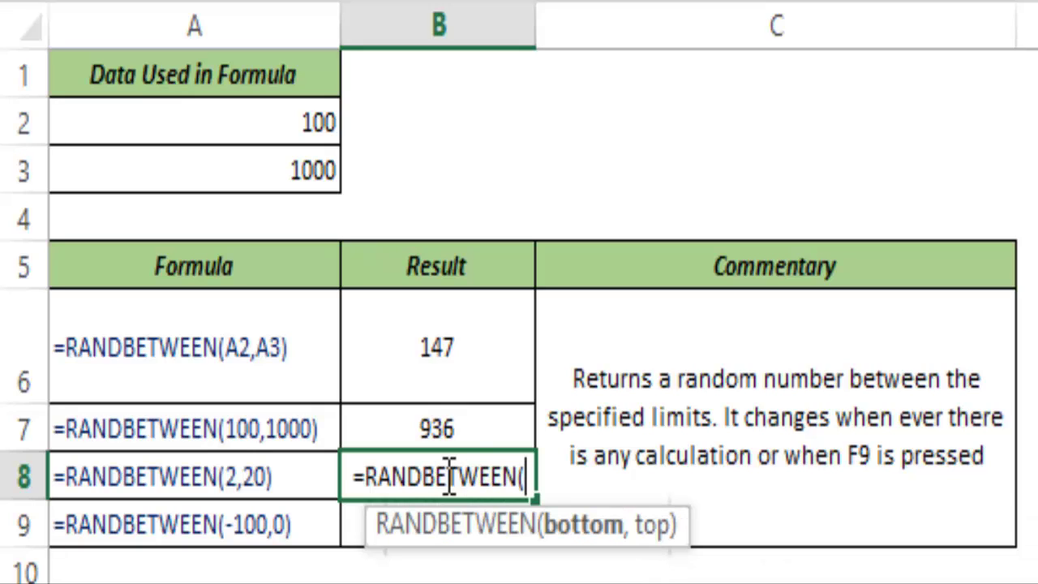
text(2,)
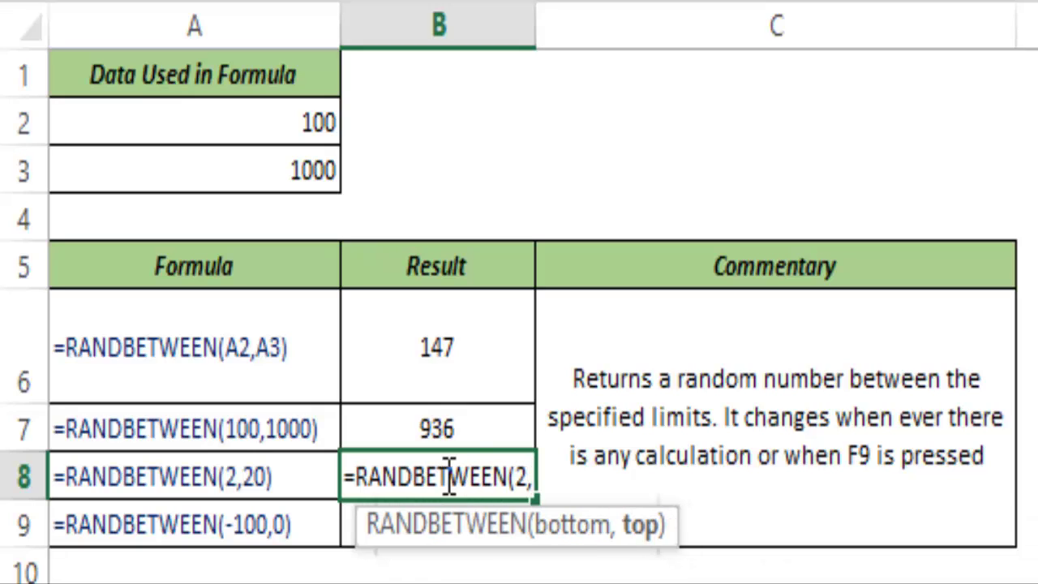
text(20))
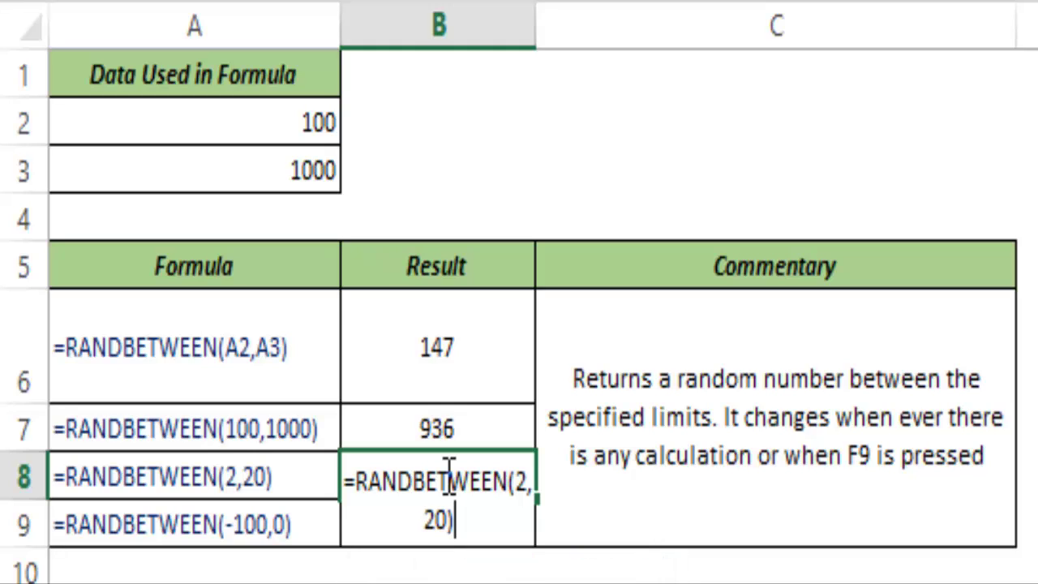
key(ctrl+Return)
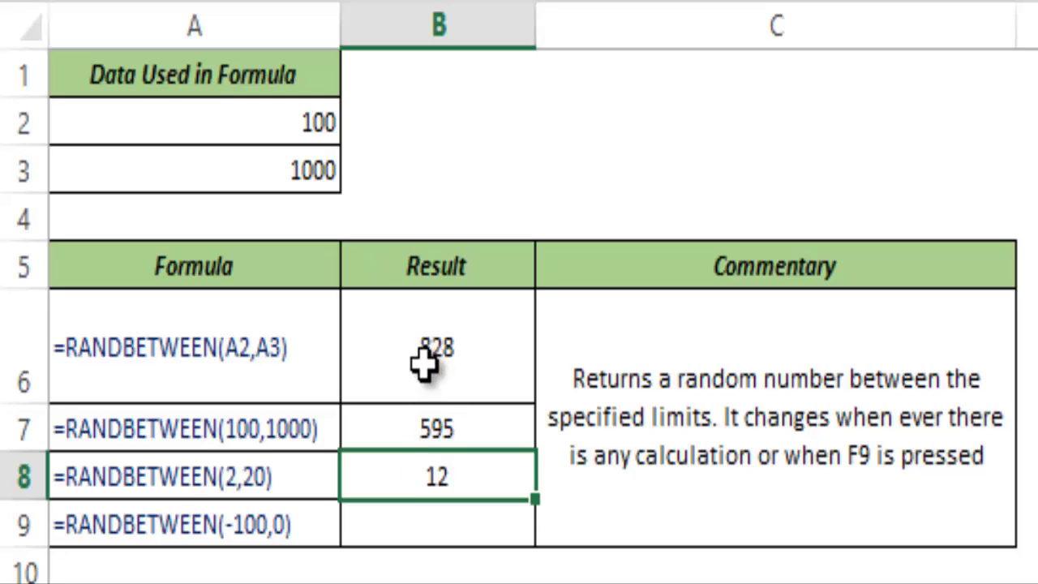
- Enter =RANDBETWEEN(-100,0) in B9 and recalculate all four random results
click(466, 528)
text(=ra)
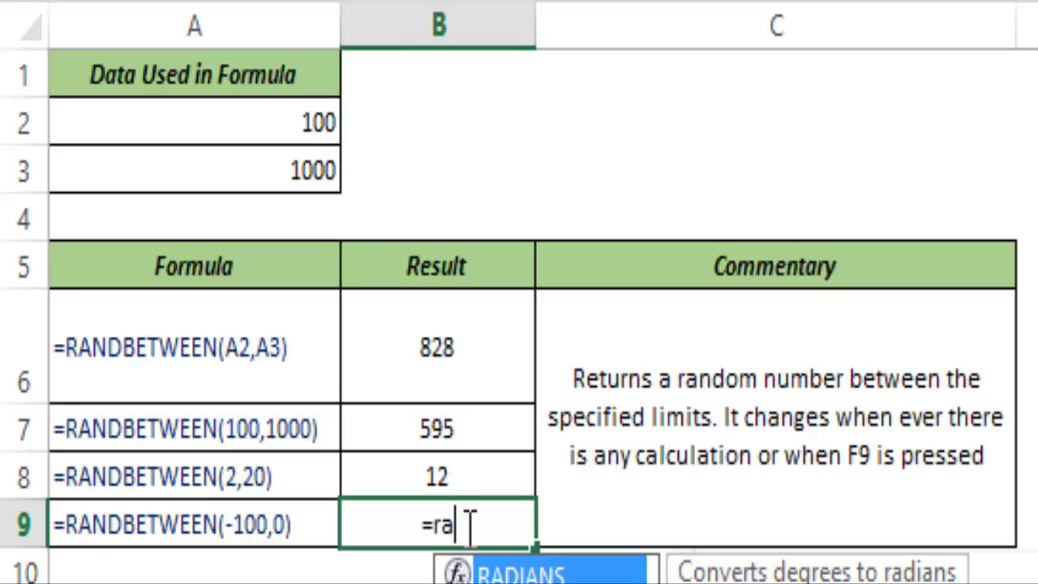
text(ndbet)
key(Tab)
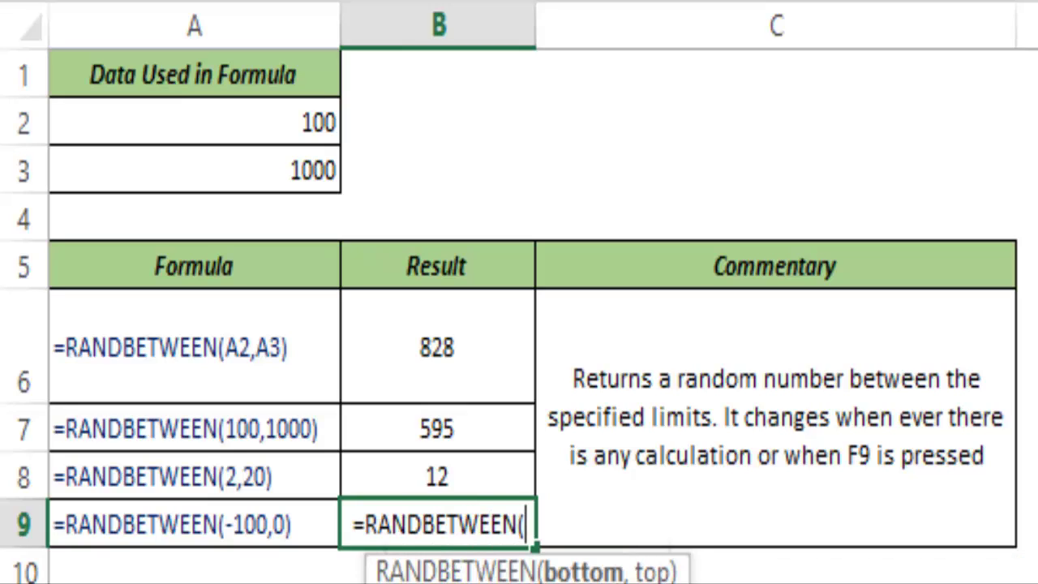
text(-100)
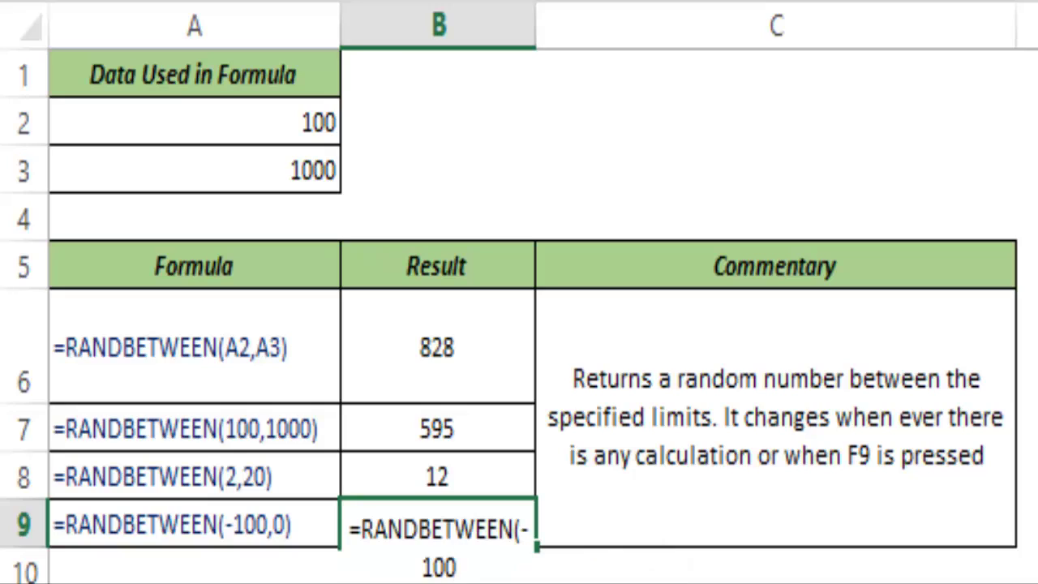
text(,0))
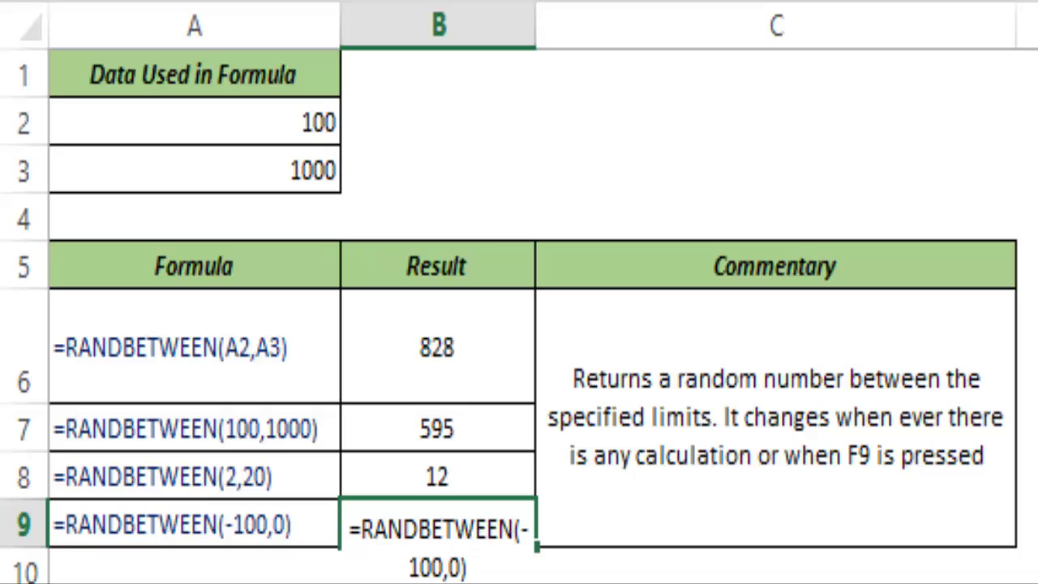
key(ctrl+Return)
key(F9)
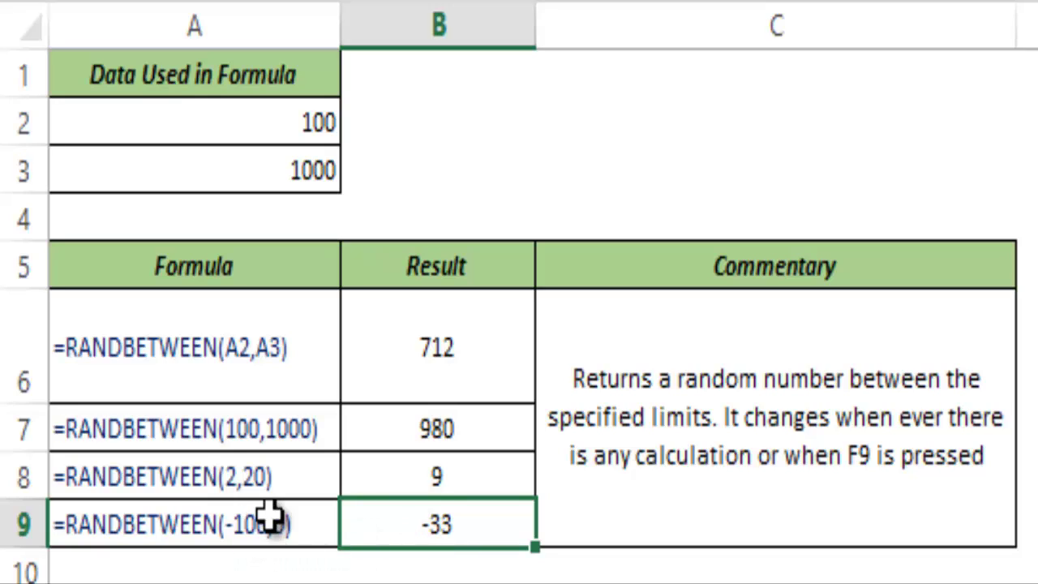
- Change B9's bottom limit from -100 to 100 so it shows #NUM!, then inspect the formula
double_click(411, 524)
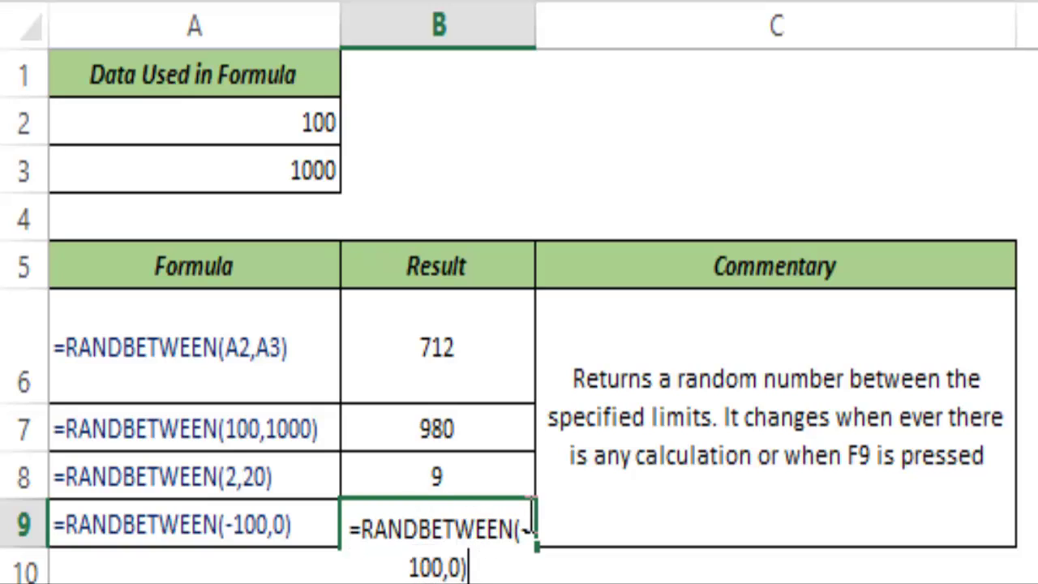
click(527, 529)
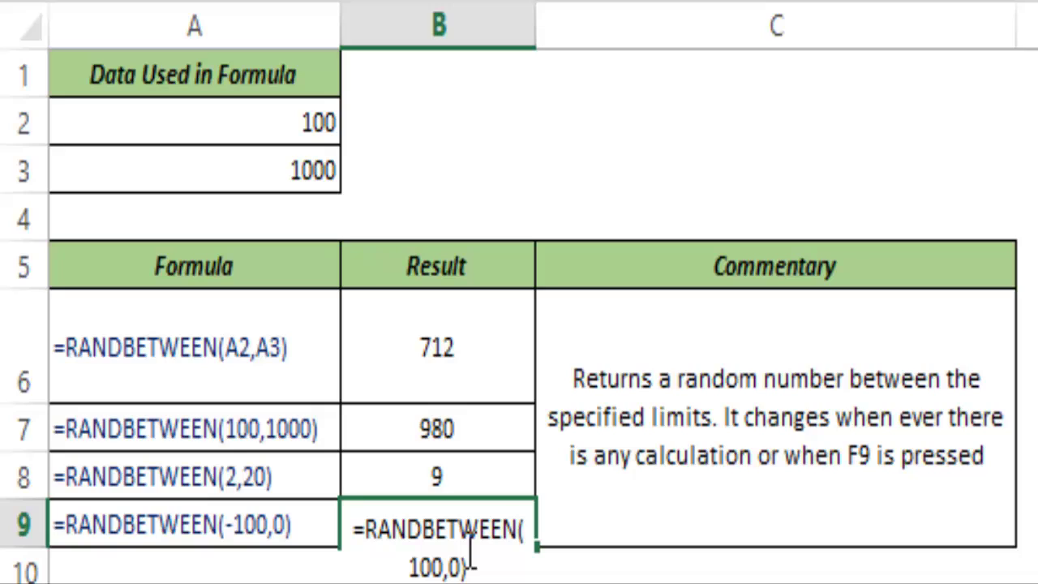
key(ctrl+Return)
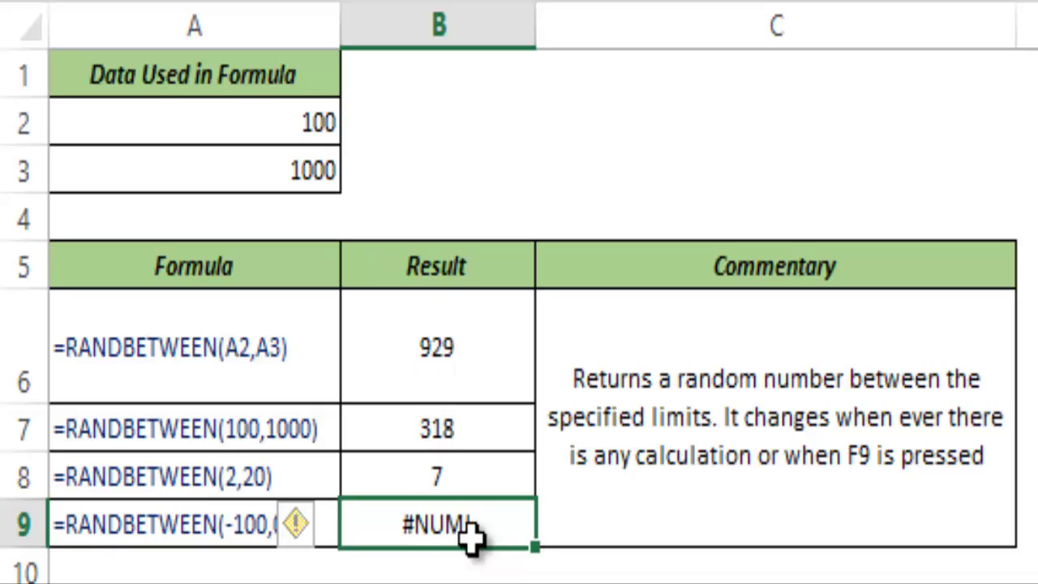
double_click(491, 528)
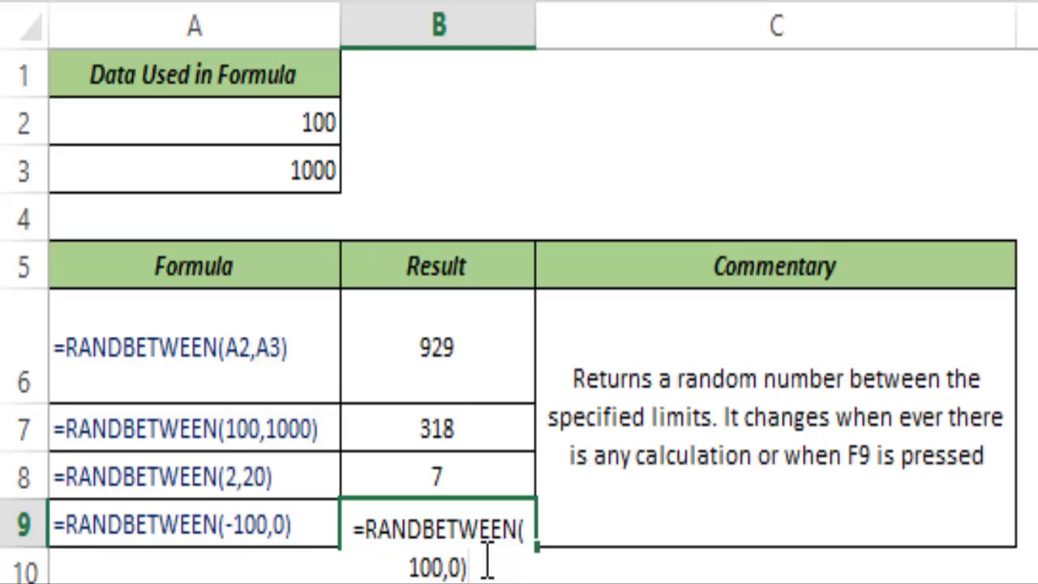
key(Escape)
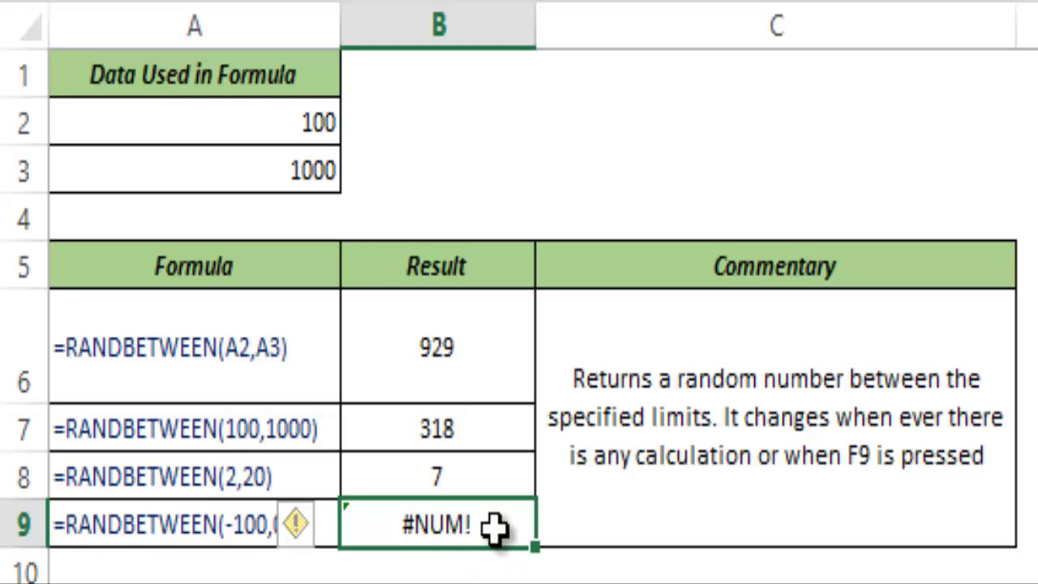